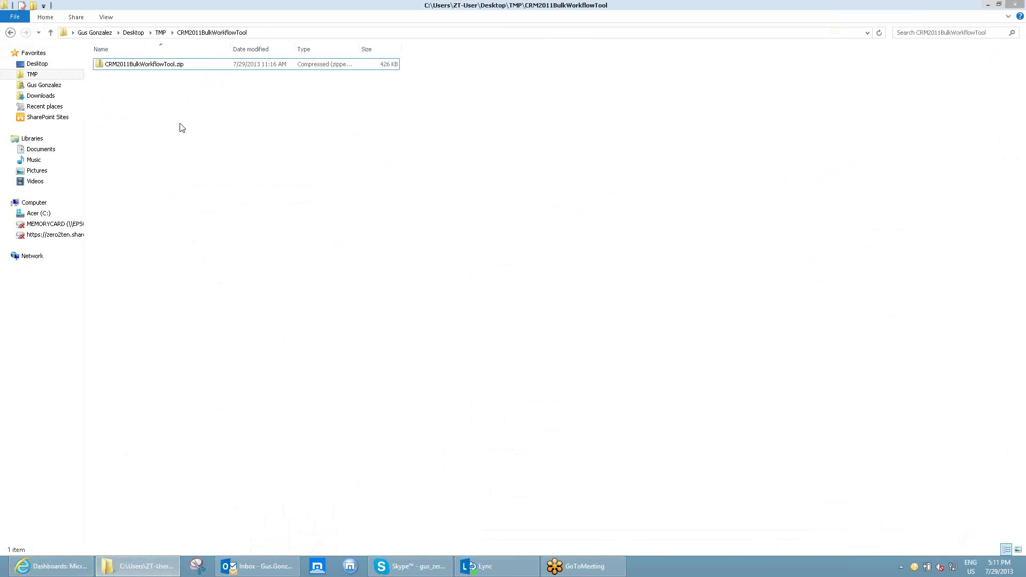
Extract CRM2011BulkWorkflowTool.zip in place and launch CRM2011BulkWorkflowTool.exe.
{"action": "right_click", "coordinate": [144, 69]}
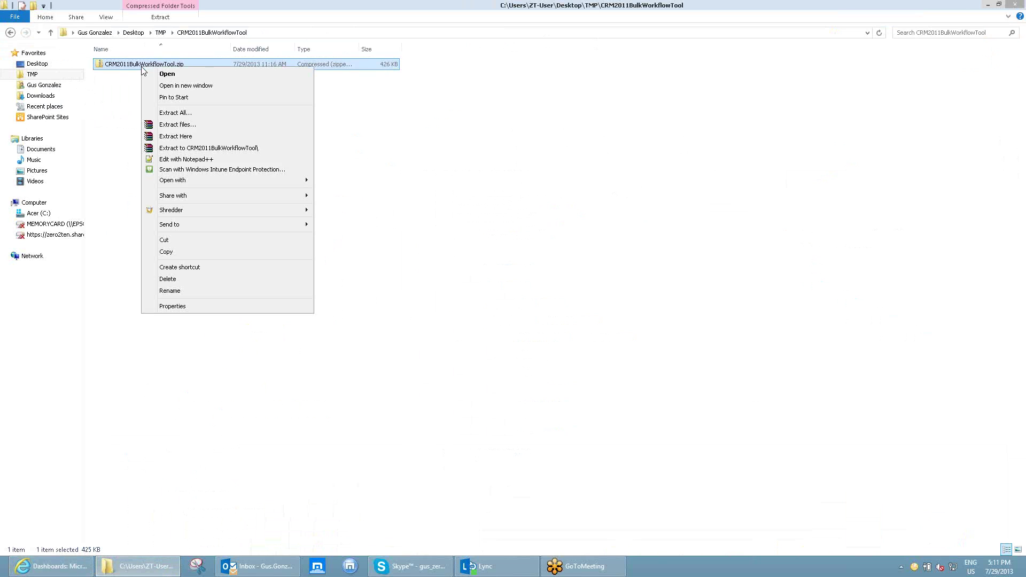
{"action": "left_click", "coordinate": [180, 136]}
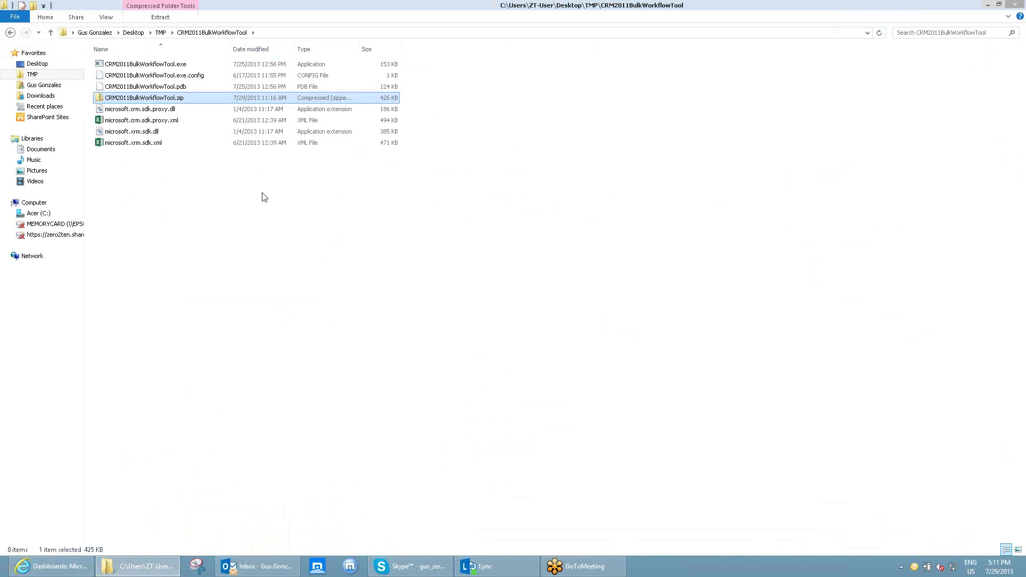
{"action": "double_click", "coordinate": [166, 65]}
{"action": "left_click_drag", "start_coordinate": [181, 126], "coordinate": [340, 152]}
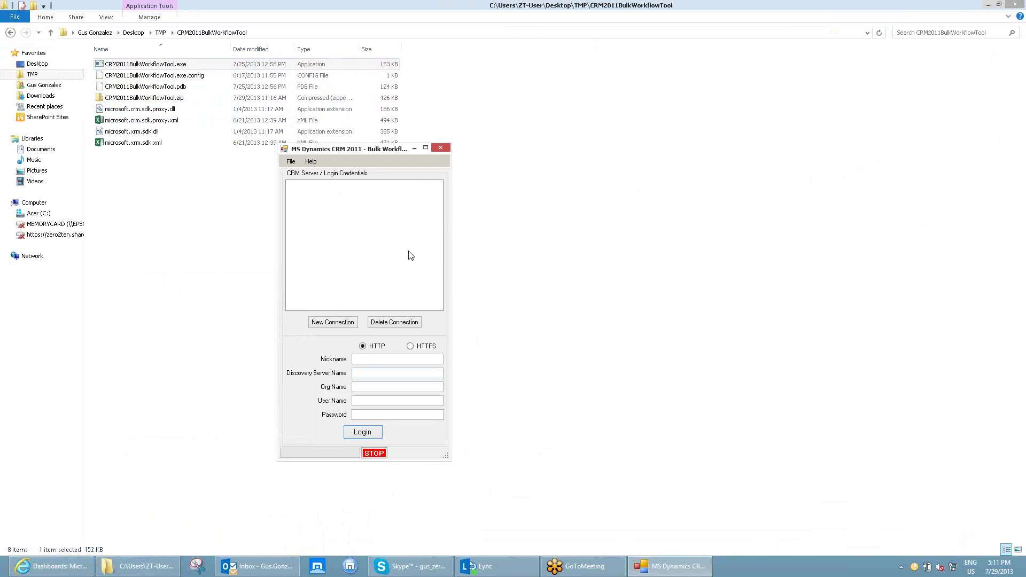
Begin a new connection using HTTPS with the nickname 'Demo'.
{"action": "left_click", "coordinate": [350, 322]}
{"action": "left_click", "coordinate": [411, 347]}
{"action": "left_click", "coordinate": [385, 363]}
{"action": "type", "text": "Demo"}
{"action": "left_click", "coordinate": [375, 375]}
In CRM, go to Settings > Customizations > Developer Resources to see the org name and endpoints.
{"action": "left_click", "coordinate": [65, 570]}
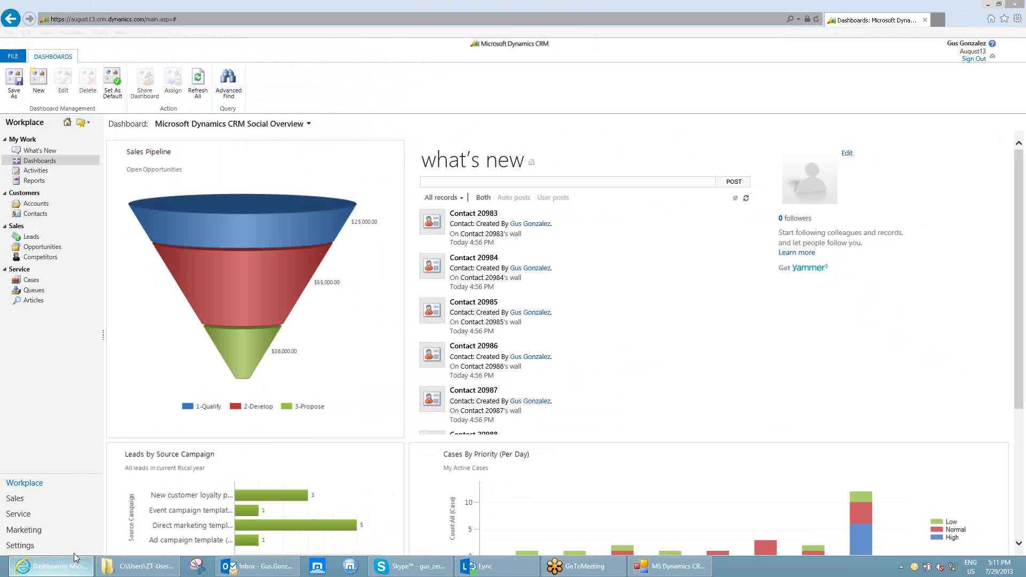
{"action": "left_click", "coordinate": [25, 546]}
{"action": "left_click", "coordinate": [51, 277]}
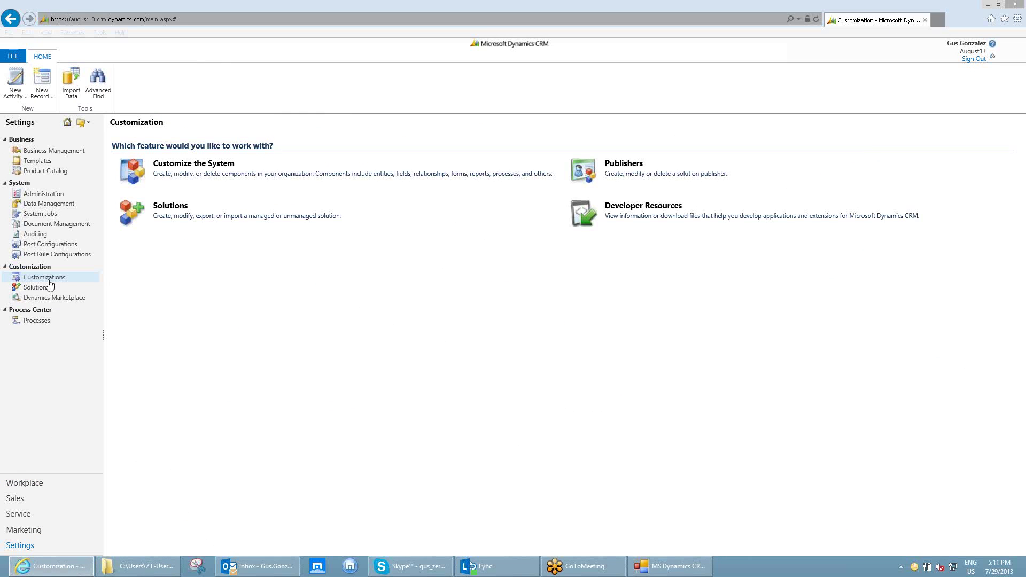
{"action": "left_click", "coordinate": [632, 209]}
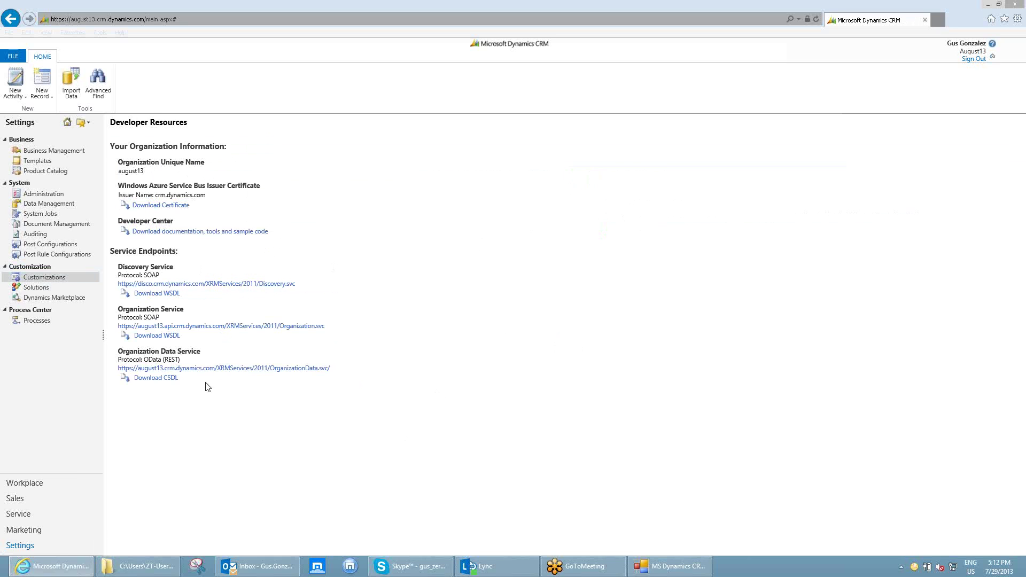
Enter discovery server disco.crm.dynamics.com, organization august13, the user's login e-mail and password.
{"action": "left_click", "coordinate": [638, 562]}
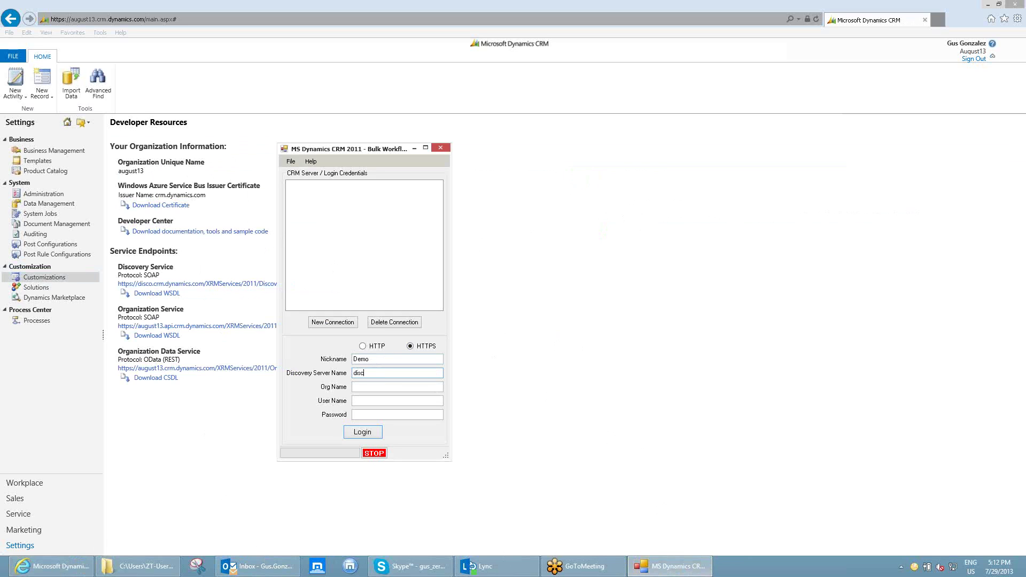
{"action": "type", "text": "disco.crm.dynamics.com"}
{"action": "left_click", "coordinate": [376, 387]}
{"action": "type", "text": "august13"}
{"action": "left_click", "coordinate": [376, 401]}
{"action": "key", "text": "Tab"}
{"action": "type", "text": "******"}
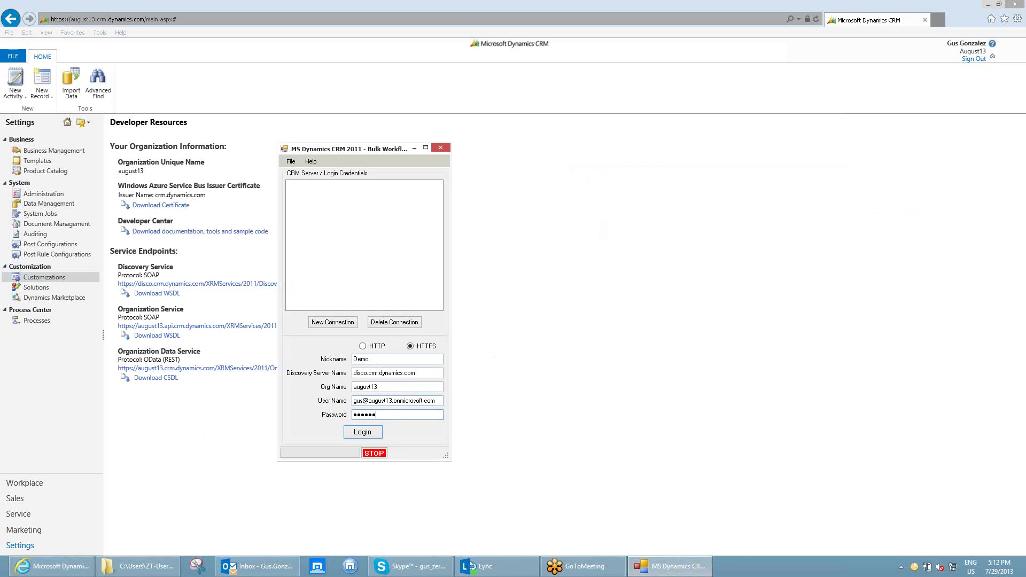
Log in to the august13 organization and reposition the expanded tool window.
{"action": "left_click", "coordinate": [374, 431]}
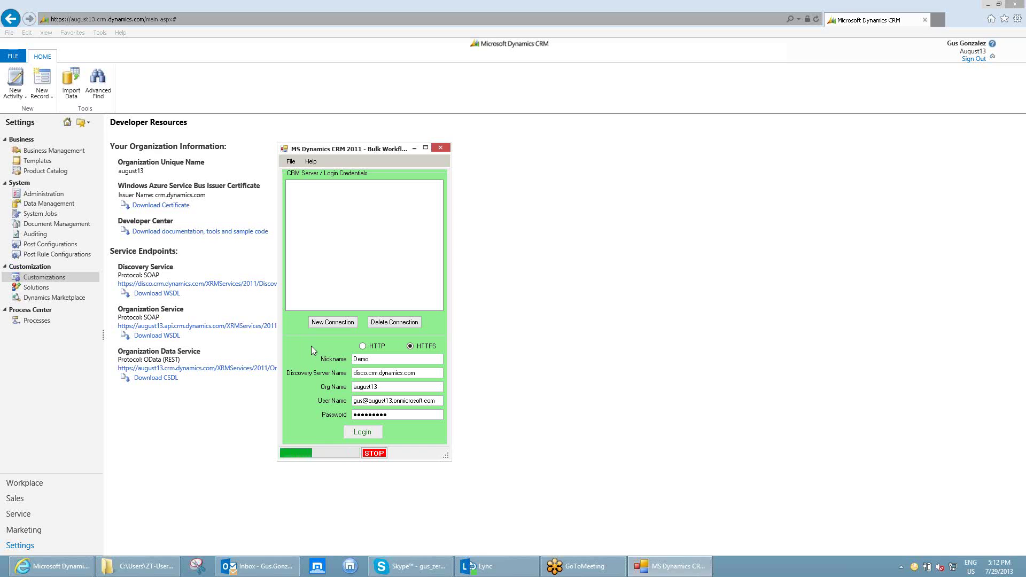
{"action": "left_click_drag", "start_coordinate": [480, 151], "coordinate": [440, 135]}
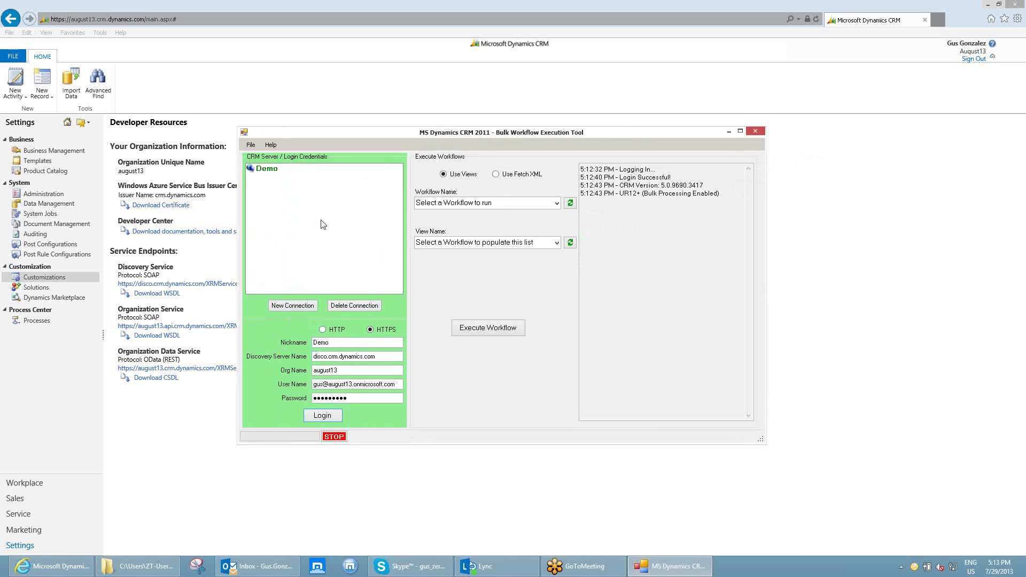
Confirm the Set Primary Contact workflow is activated under Processes, then return to Workplace.
{"action": "left_click", "coordinate": [38, 323]}
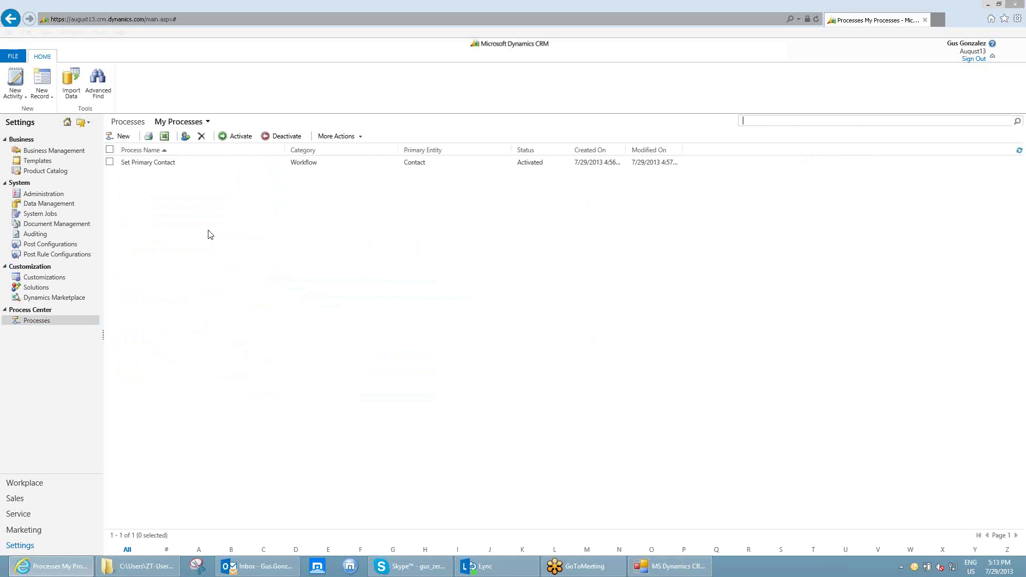
{"action": "double_click", "coordinate": [192, 162]}
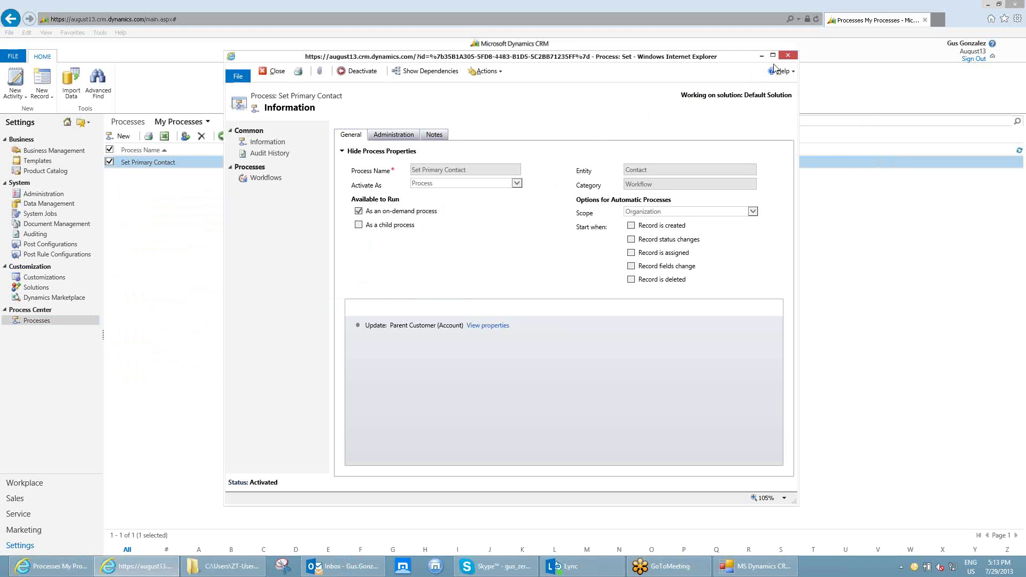
{"action": "left_click", "coordinate": [788, 55]}
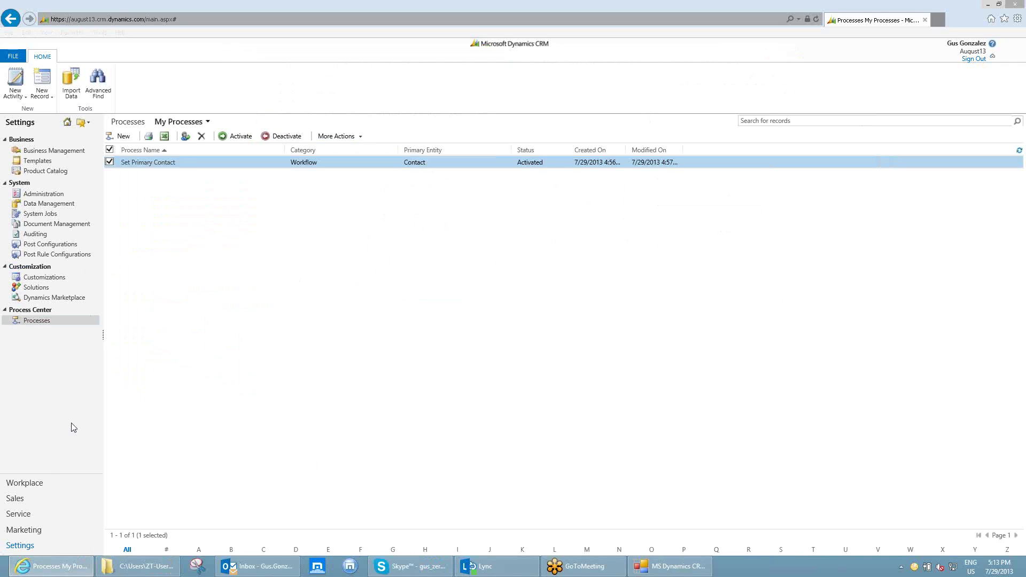
{"action": "left_click", "coordinate": [26, 485]}
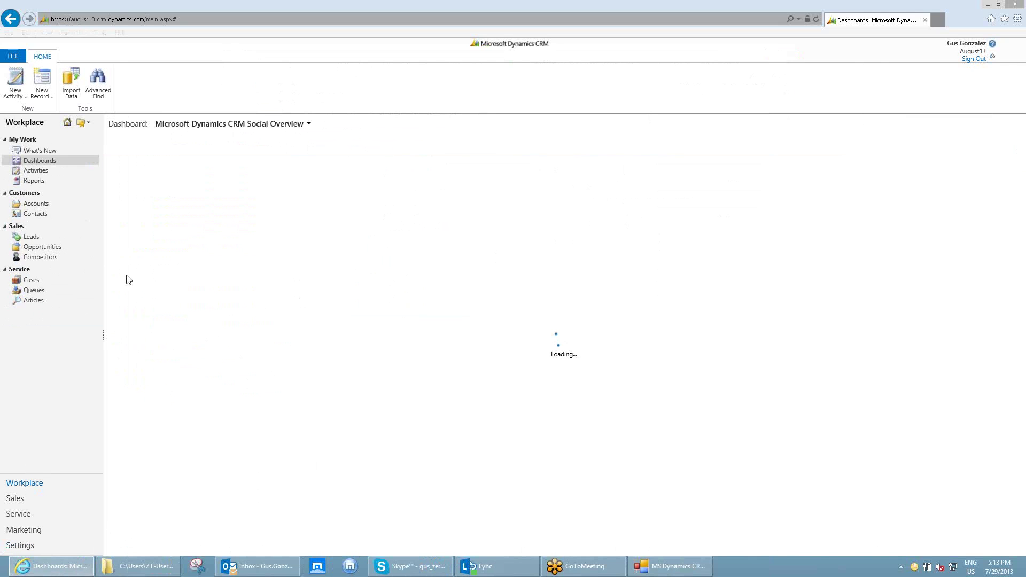
Open My Active Contacts (1029 records) and switch back to the bulk workflow tool.
{"action": "left_click", "coordinate": [36, 214]}
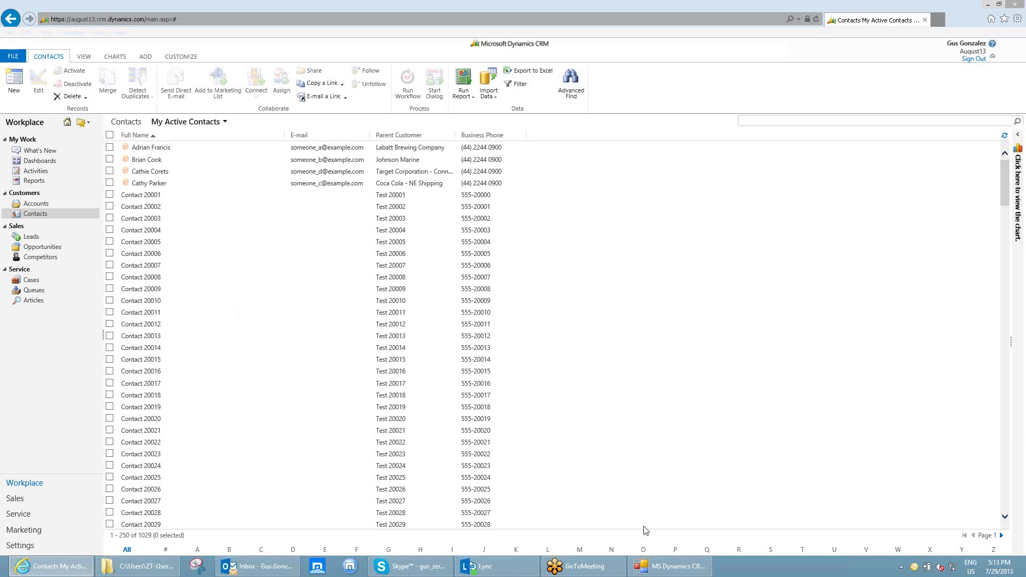
{"action": "left_click", "coordinate": [671, 566]}
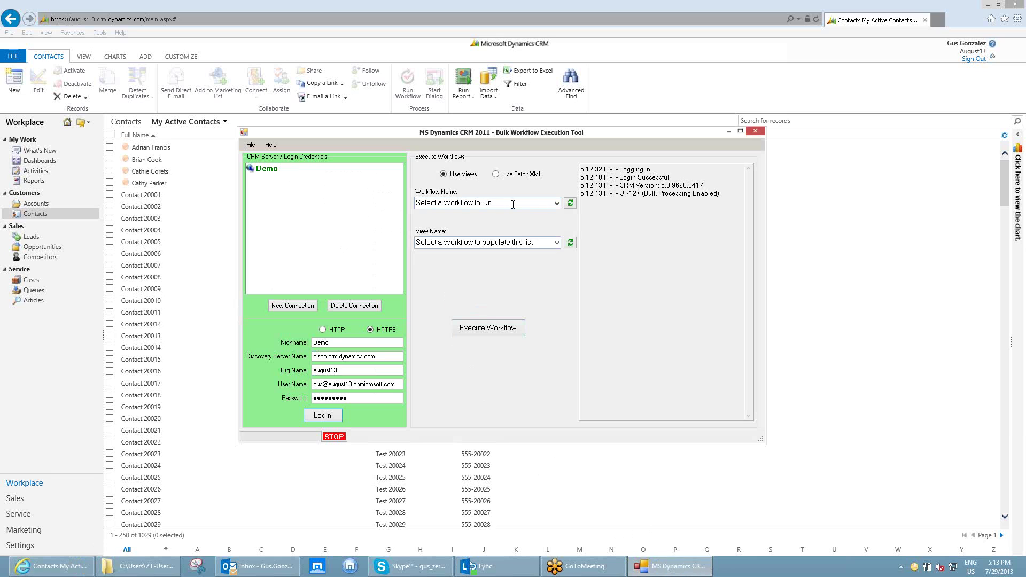
Select Set Primary Contact as the Workflow Name and expand the View Name choices.
{"action": "left_click", "coordinate": [557, 203]}
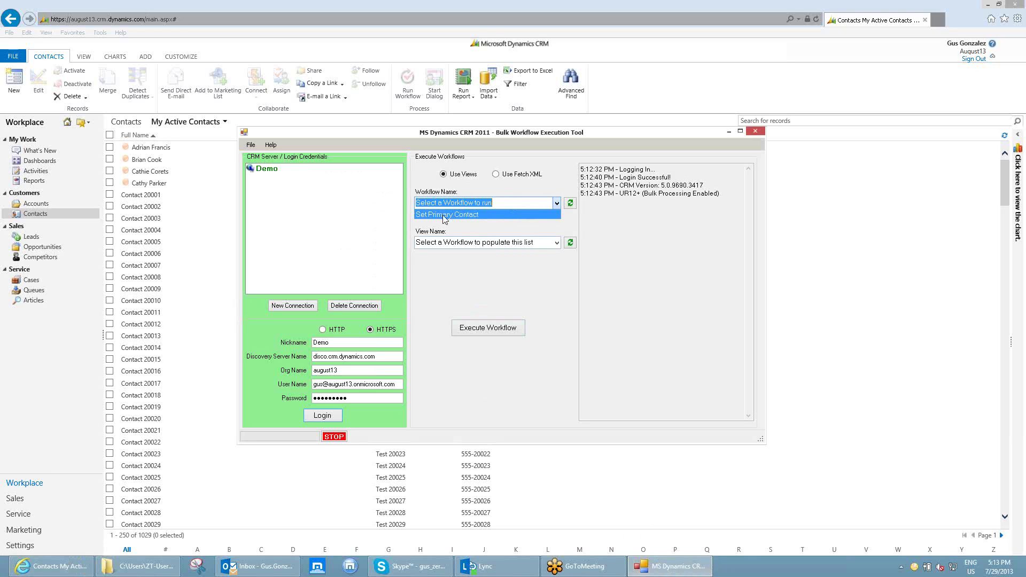
{"action": "left_click", "coordinate": [467, 215]}
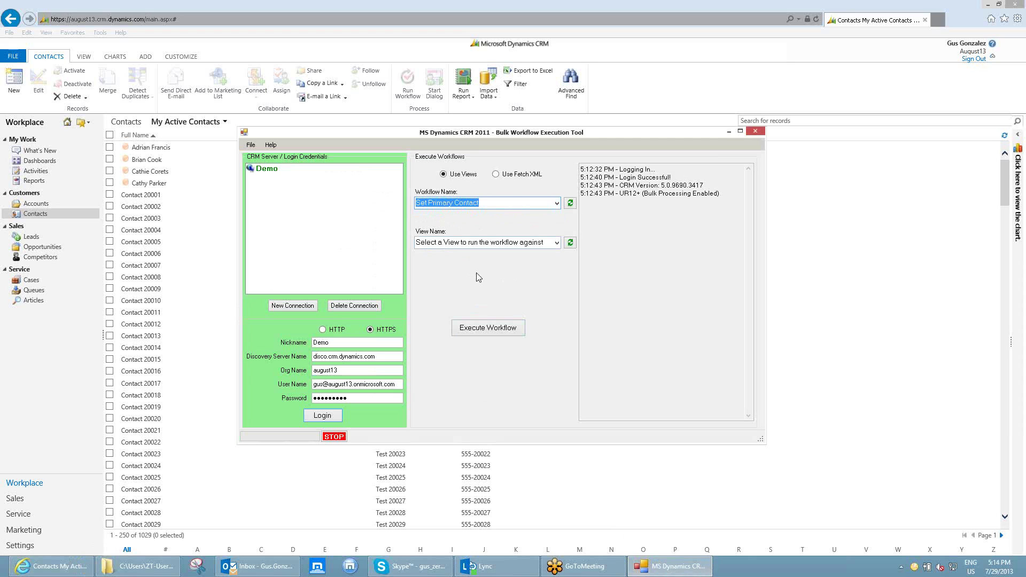
{"action": "left_click", "coordinate": [557, 246]}
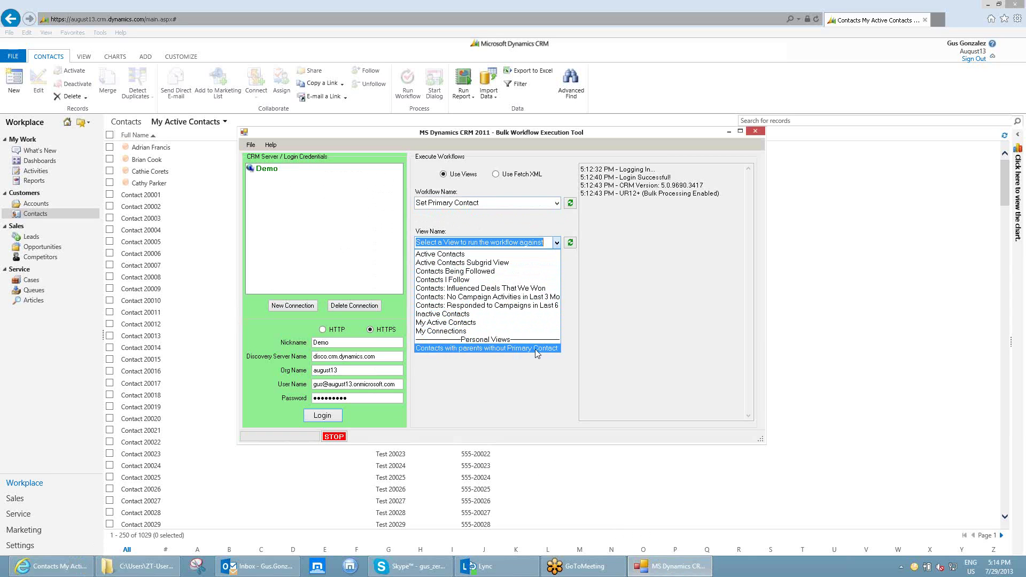
Choose the 'Contacts with parents without Primary Contact' view and execute the workflow on its 1016 records.
{"action": "left_click", "coordinate": [502, 349]}
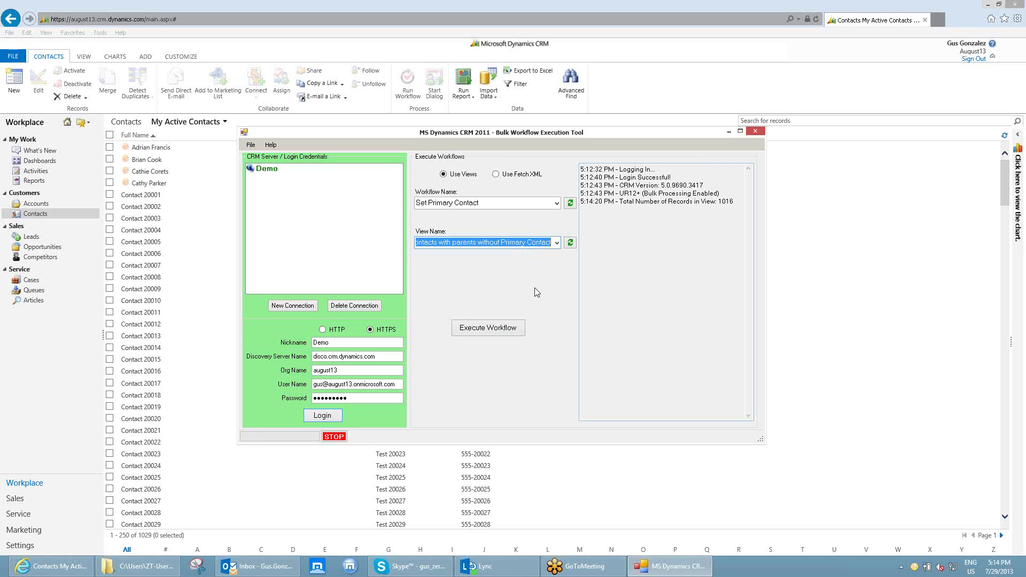
{"action": "left_click", "coordinate": [507, 335]}
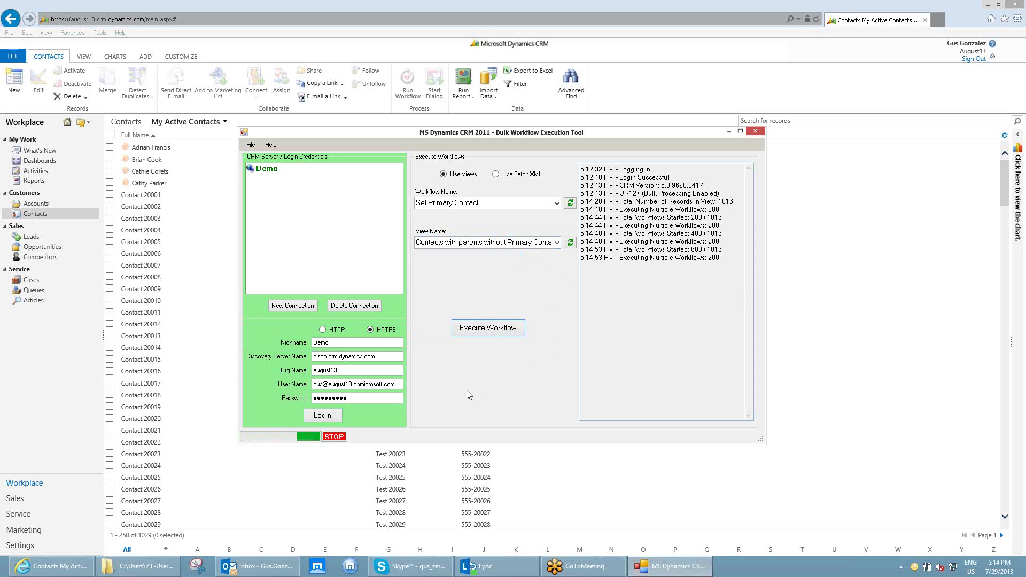
Open Settings > System Jobs and switch to the Ready System Jobs view.
{"action": "left_click", "coordinate": [20, 545]}
{"action": "left_click", "coordinate": [39, 214]}
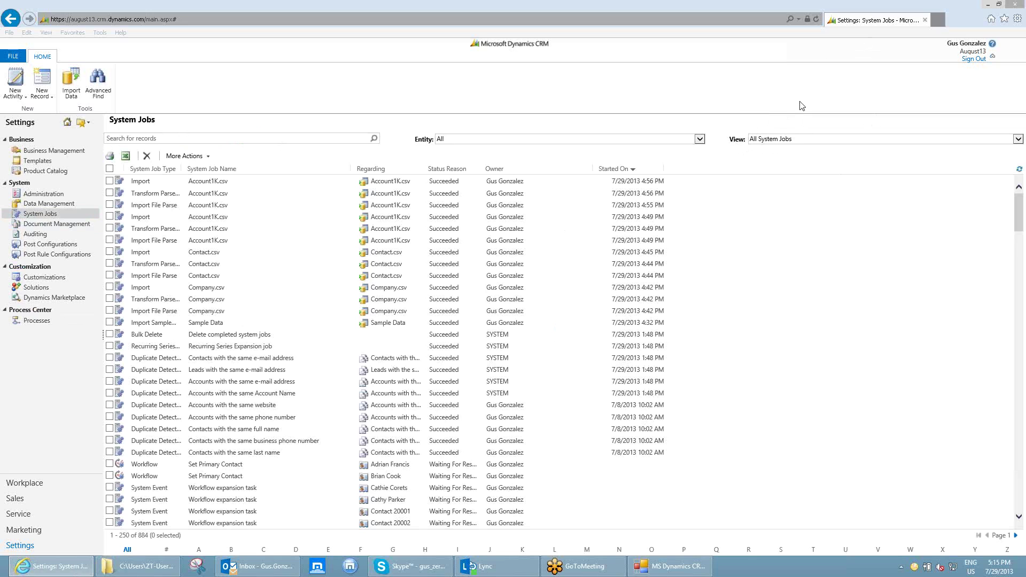
{"action": "left_click", "coordinate": [772, 140]}
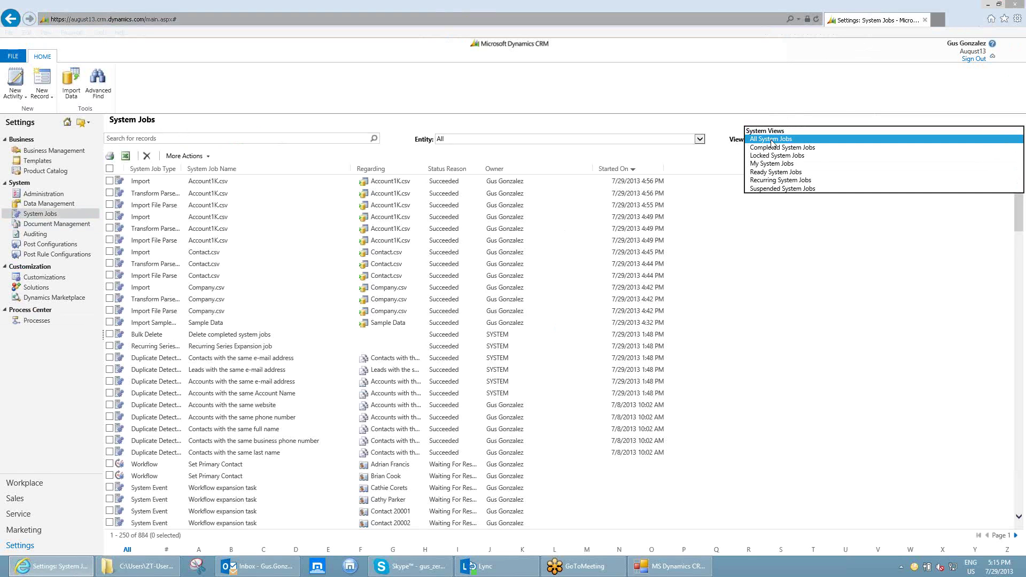
{"action": "left_click", "coordinate": [776, 169]}
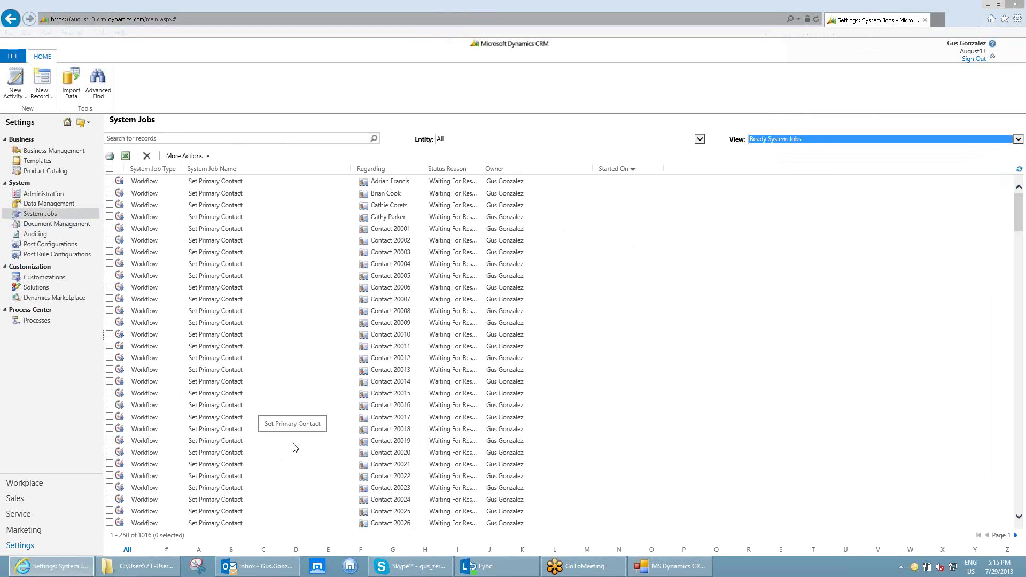
Bring the Bulk Workflow Execution Tool forward to confirm all 1016 of 1016 workflows started.
{"action": "left_click", "coordinate": [669, 567]}
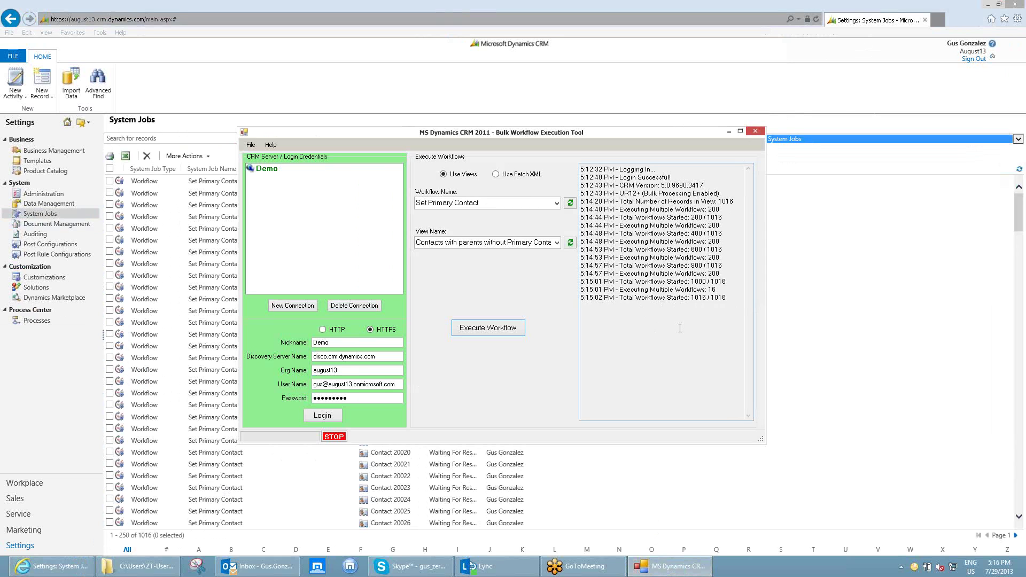
Return to the Ready System Jobs view and refresh it to list the 1016 Set Primary Contact jobs.
{"action": "left_click", "coordinate": [1020, 170]}
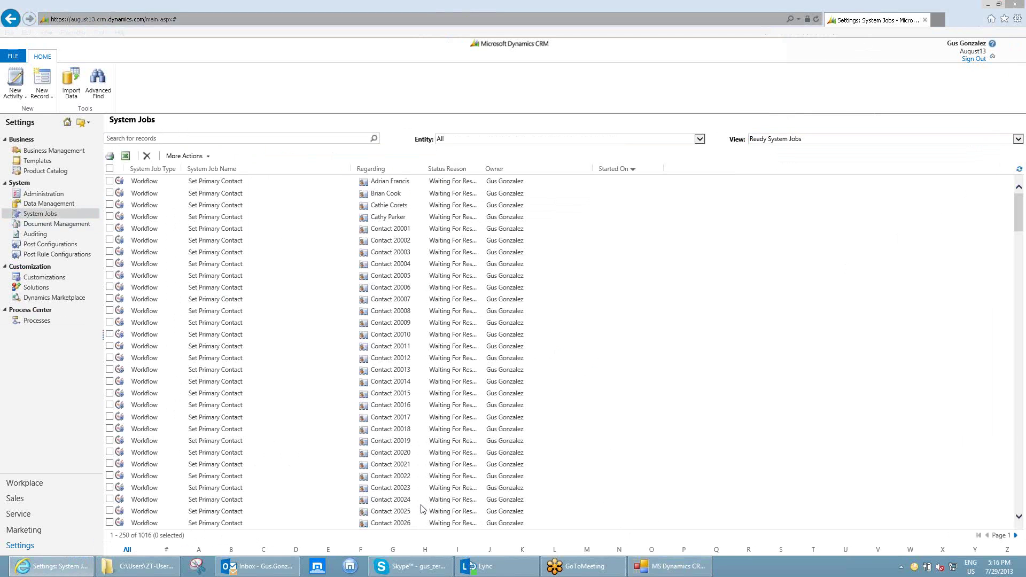
{"action": "left_click", "coordinate": [1019, 170]}
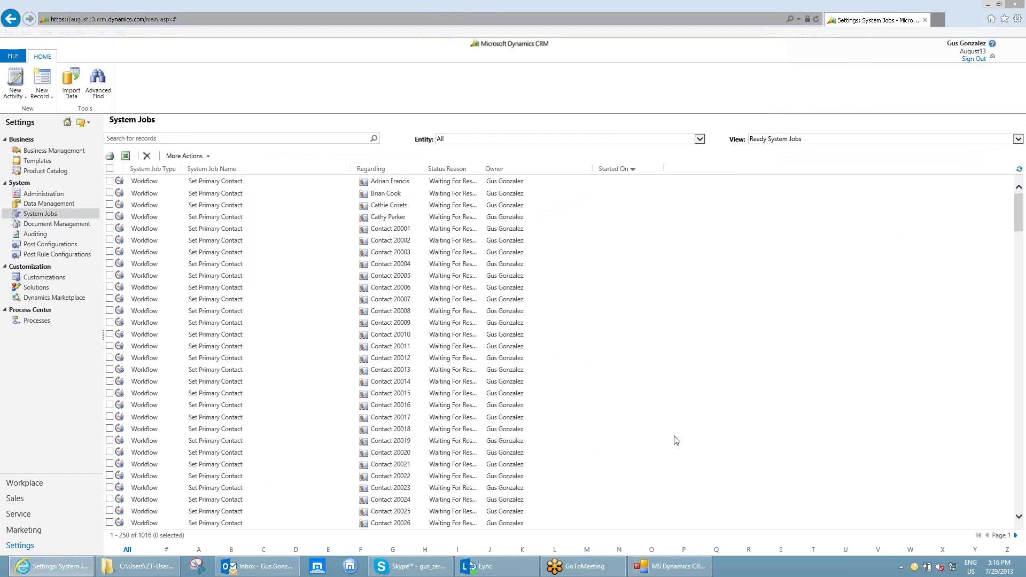